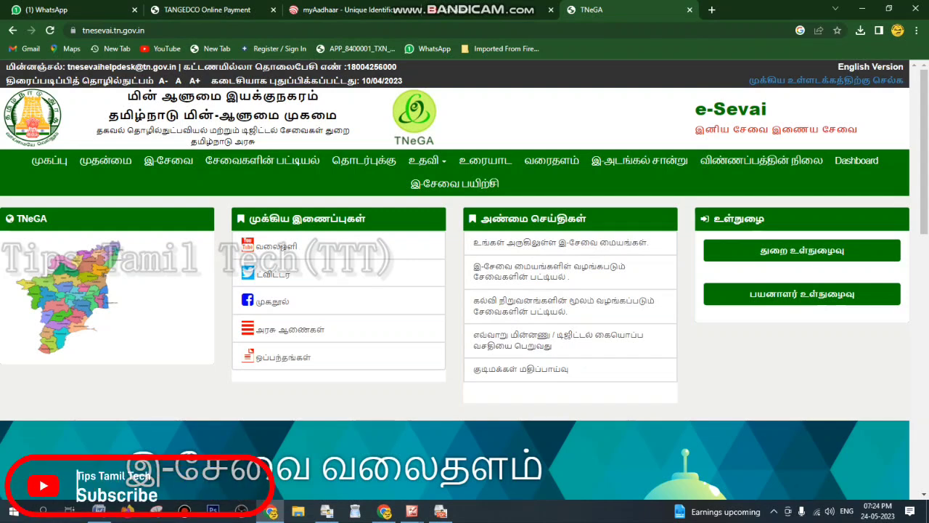
Switch to the English version and replace the saved user name with the operator's user name
left_click(802, 250)
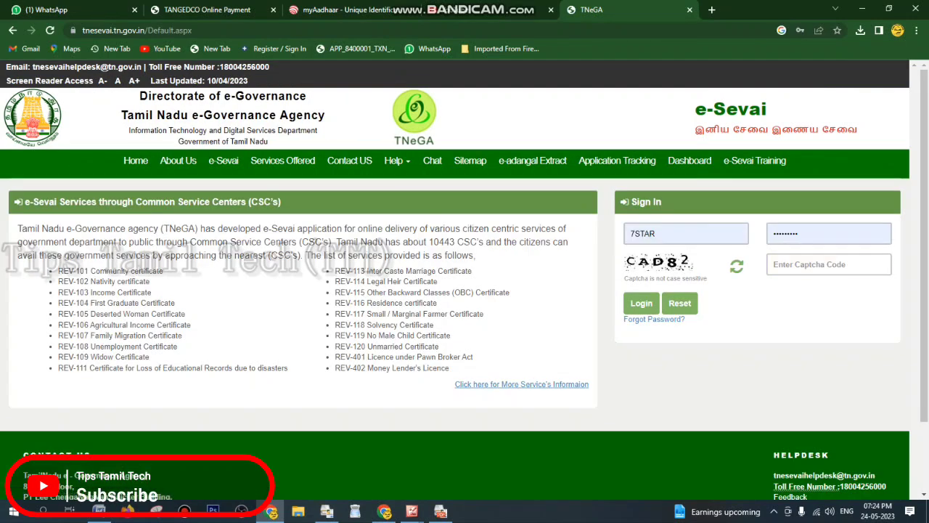
double_click(643, 234)
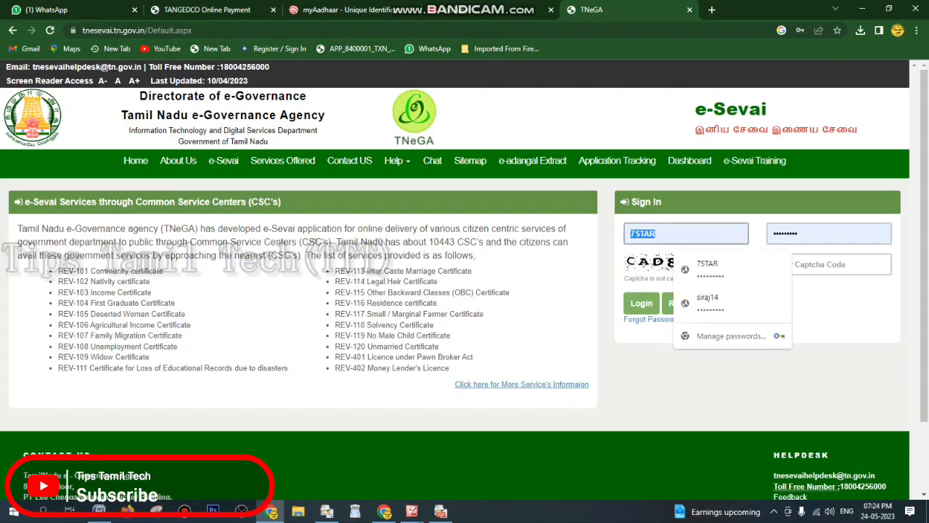
left_click(653, 363)
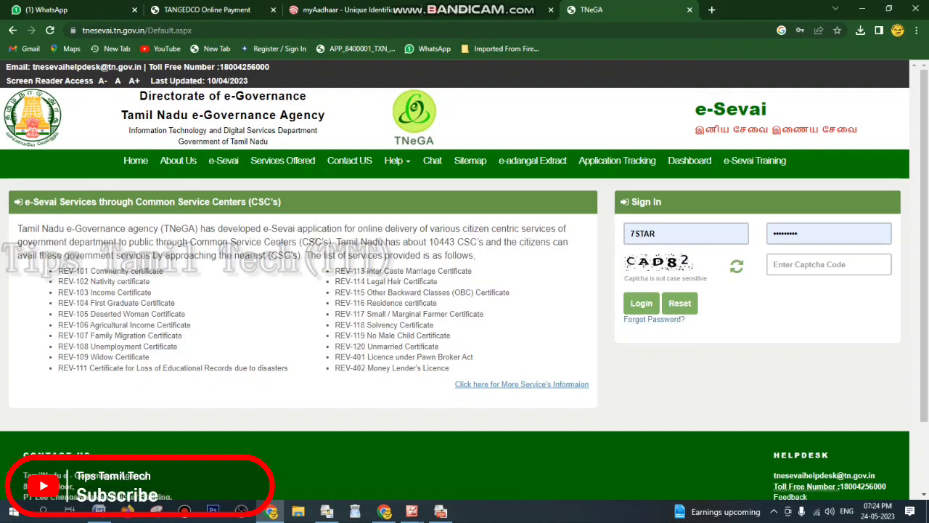
double_click(653, 233)
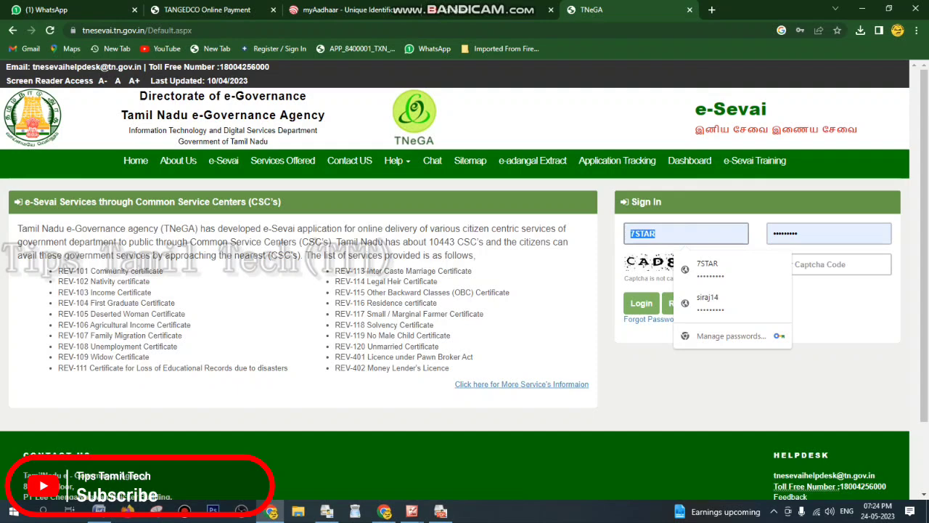
type("TNE")
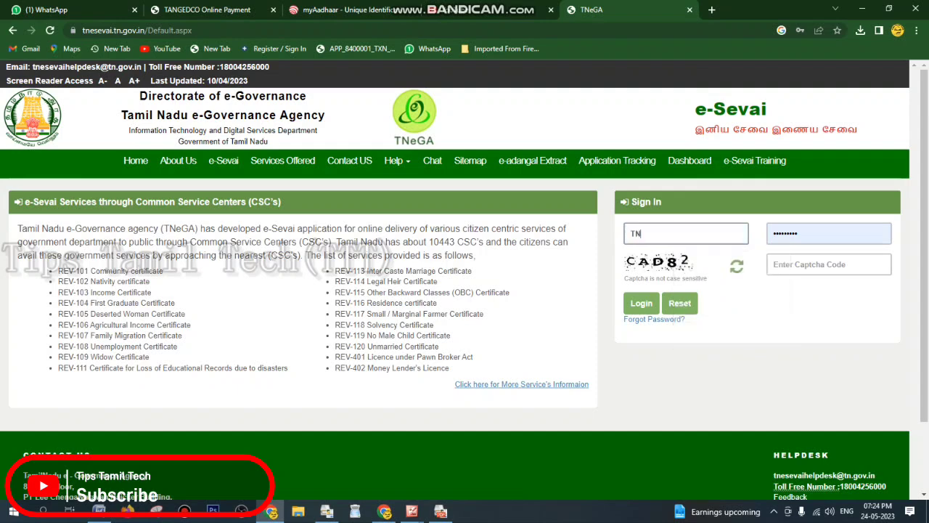
type("FA")
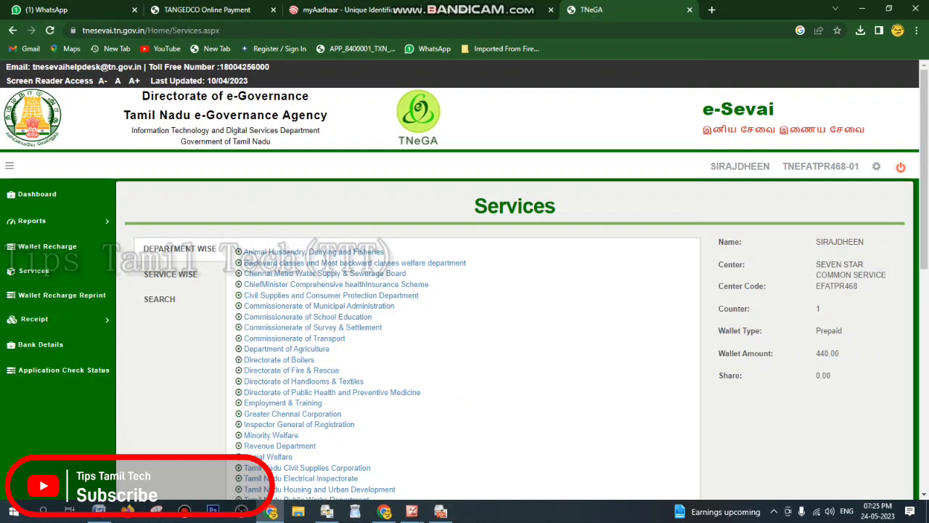
Open the Revenue Department services and start the REV-103 Income Certificate application
scroll(465, 279, "down", 1)
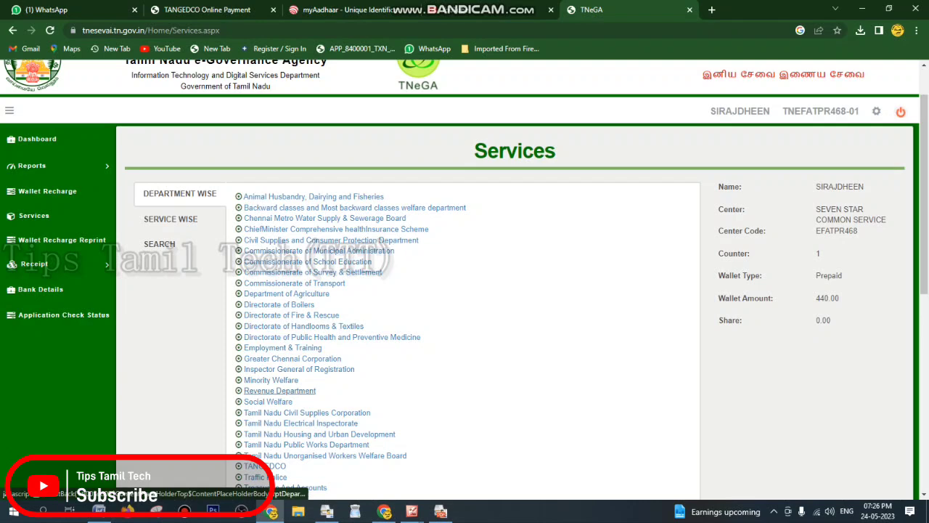
left_click(279, 390)
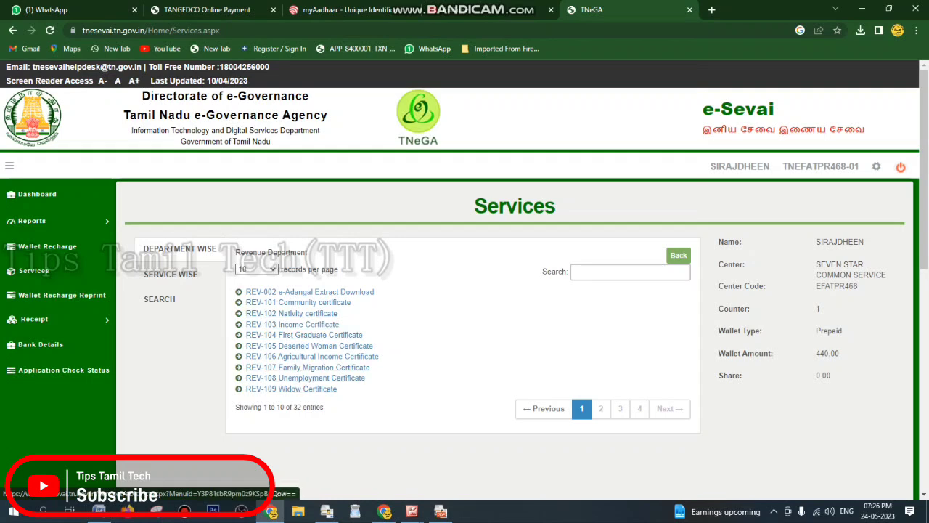
left_click(292, 323)
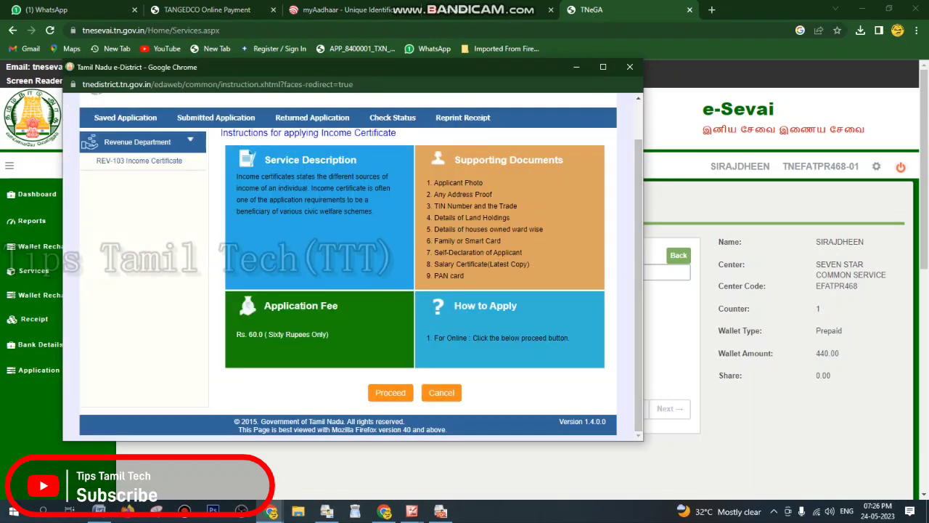
Proceed from the Income Certificate instructions popup to the REV-103 applicant search form
left_click(390, 393)
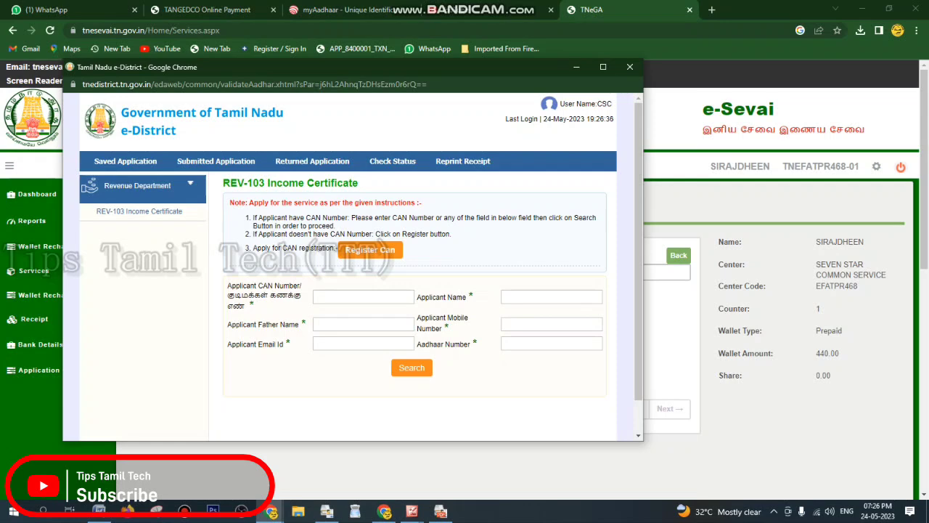
Select the Aadhaar Number field, then choose Register Can for an applicant without a CAN
left_click(552, 344)
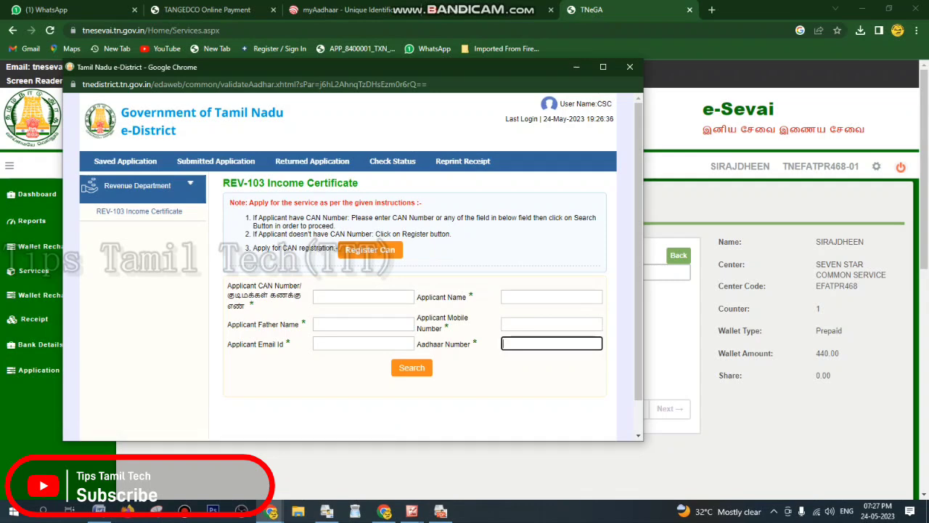
left_click(370, 248)
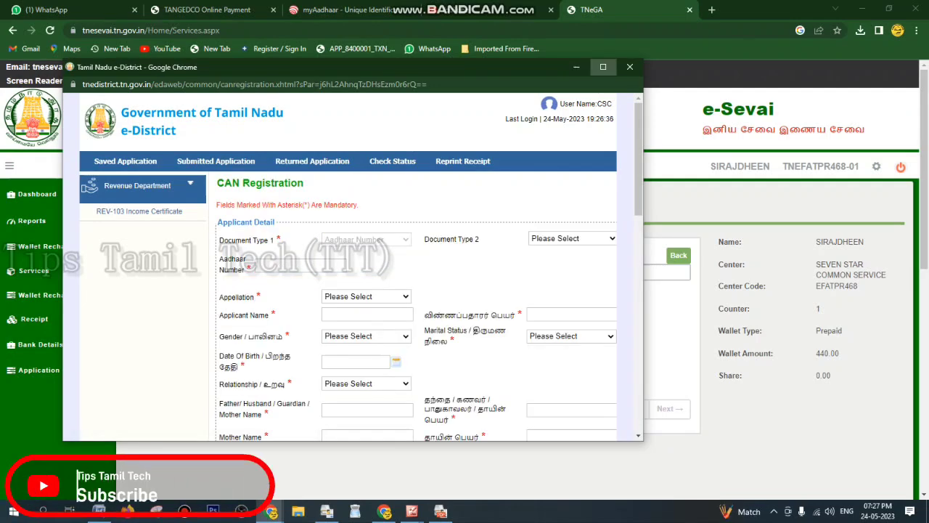
Maximize the CAN Registration window and scroll down to the Document Type 2 dropdown
left_click(602, 66)
scroll(464, 276, "down", 1)
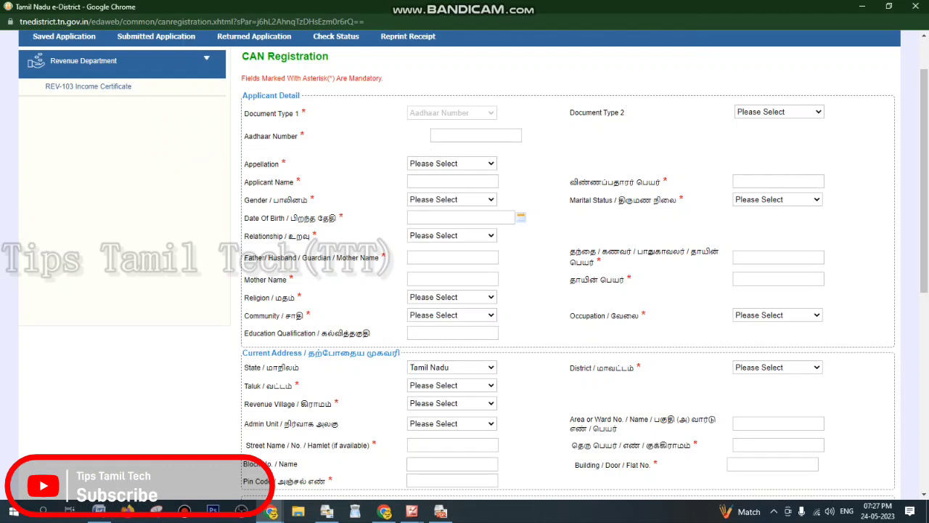
left_click(779, 112)
left_click(779, 112)
left_click(779, 112)
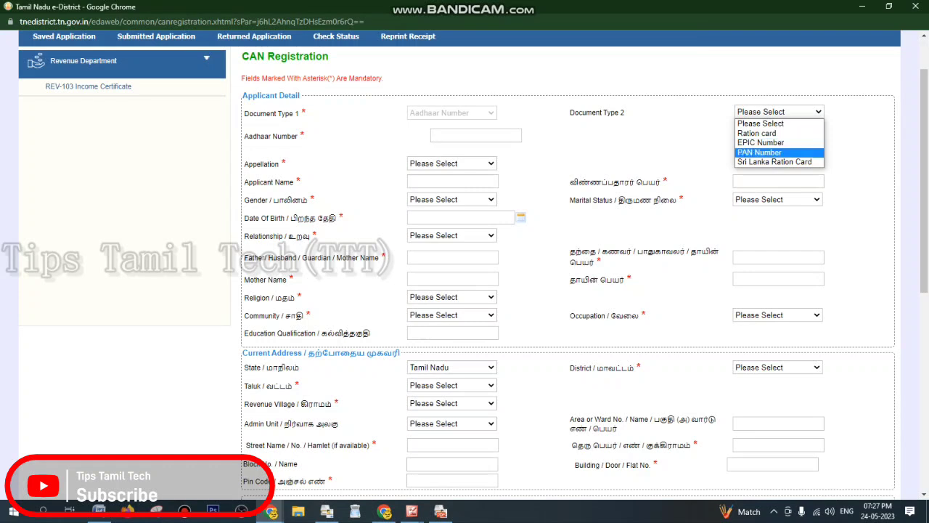
key("Escape")
Set Document Type 2 to EPIC Number, then change it to PAN Number
left_click(779, 112)
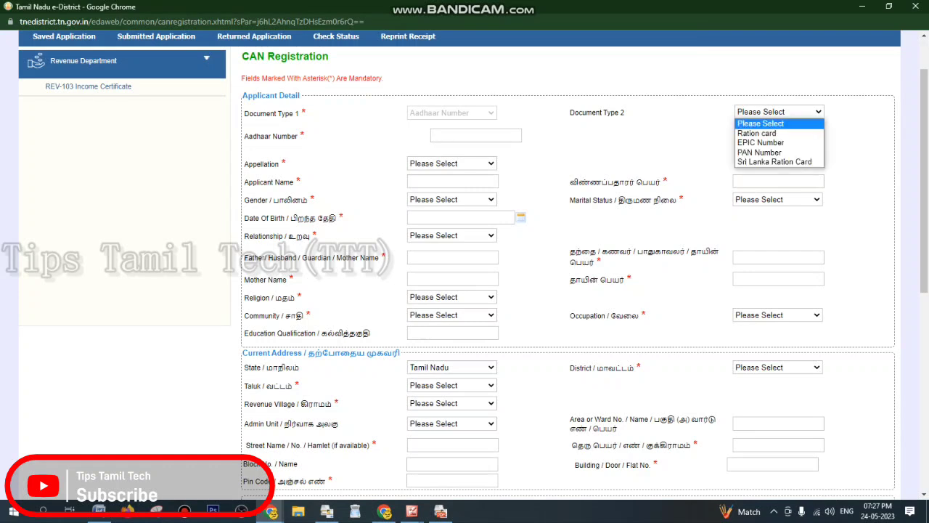
left_click(764, 143)
left_click(778, 112)
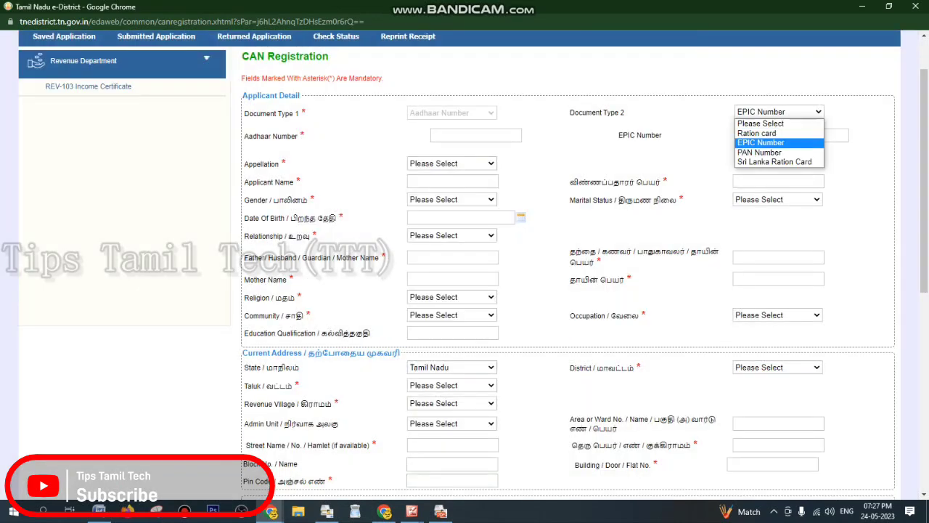
left_click(762, 152)
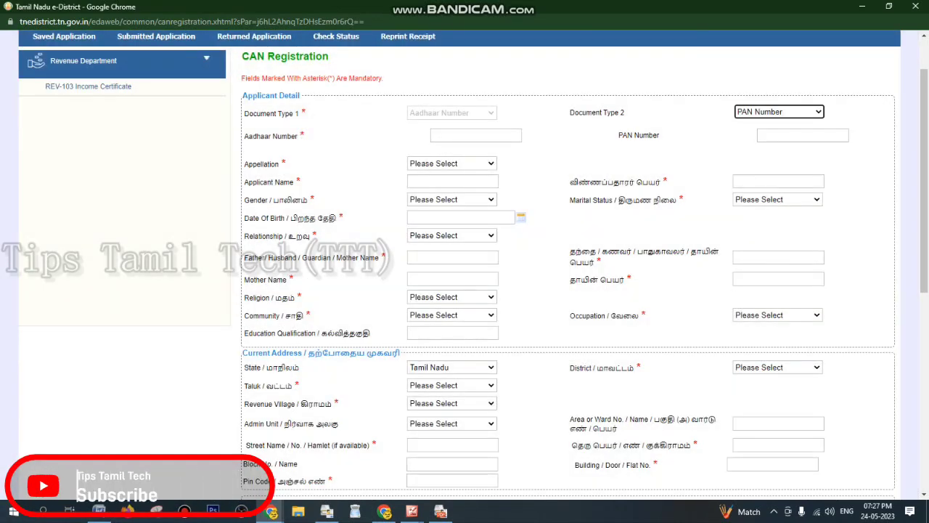
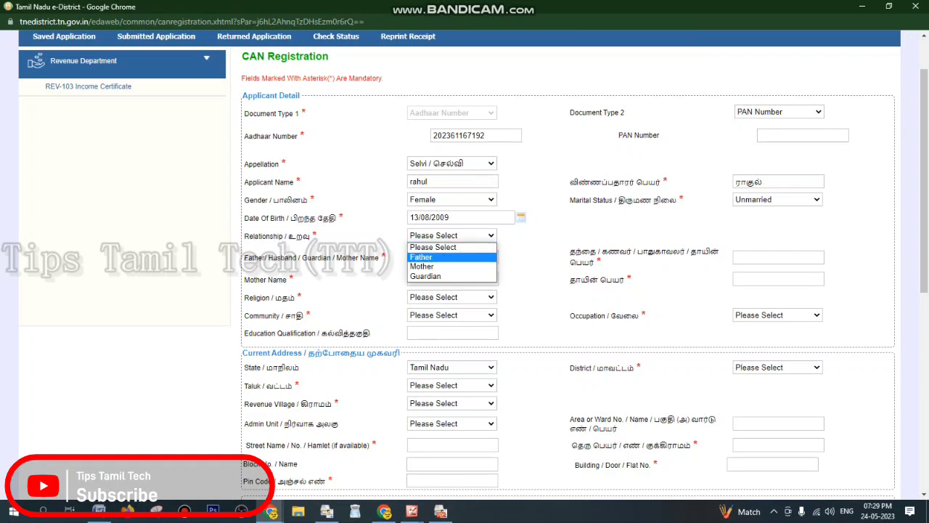
Set Relationship to Father and enter the father's name in the English field
left_click(452, 257)
left_click(451, 235)
left_click(443, 257)
left_click(452, 257)
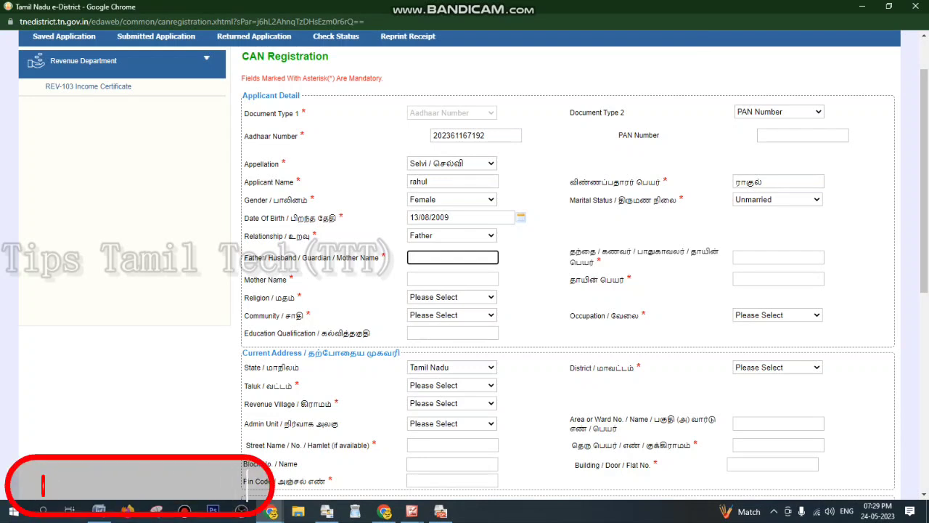
type("selvan")
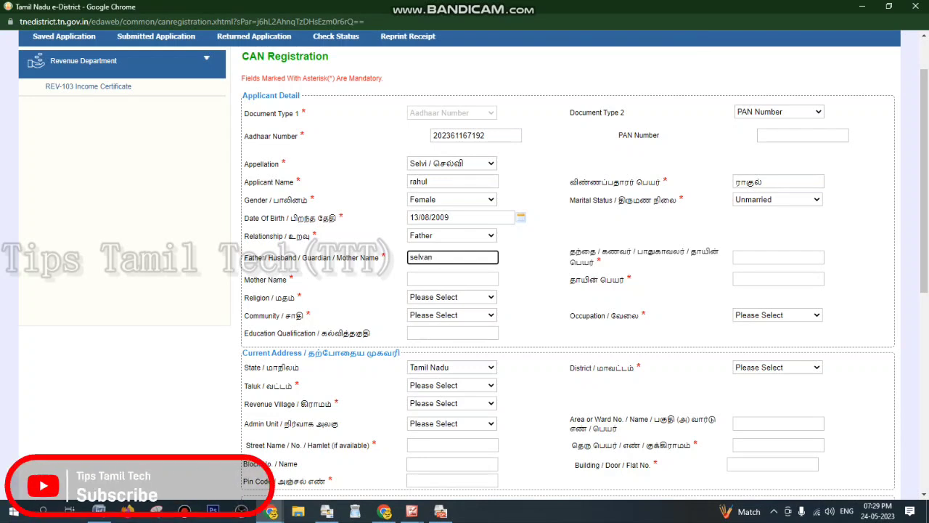
Enter the father's name in the Tamil field, correcting a typo, then select it and minimise the window
left_click(778, 257)
type("selvban")
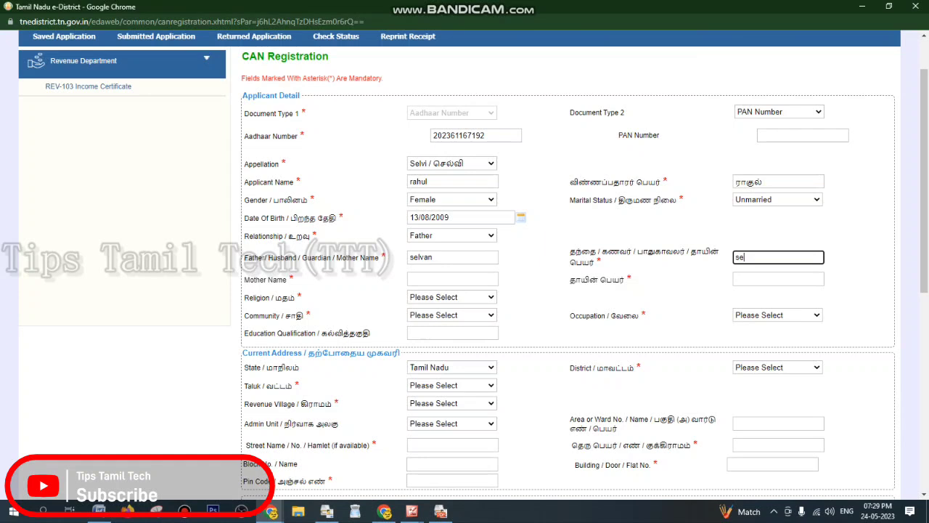
key("BackSpace")
key("BackSpace")
type("an")
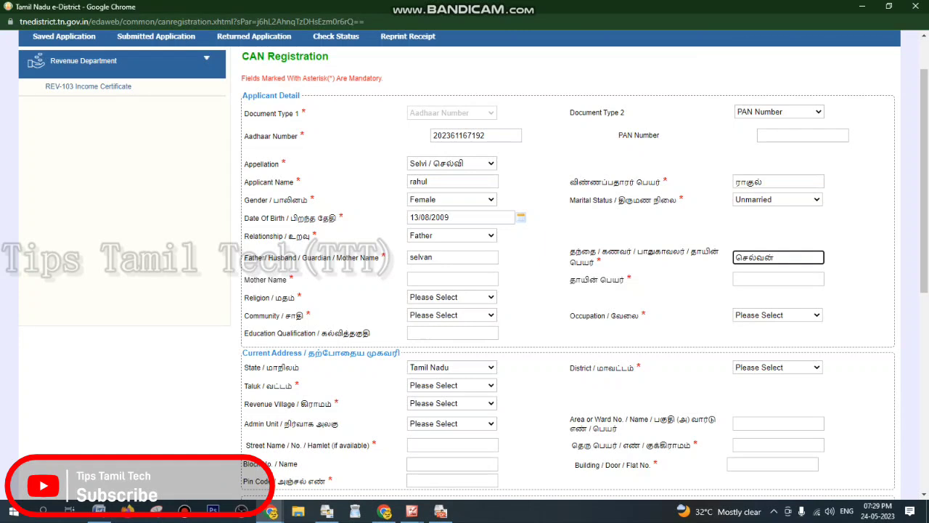
key("ctrl+a")
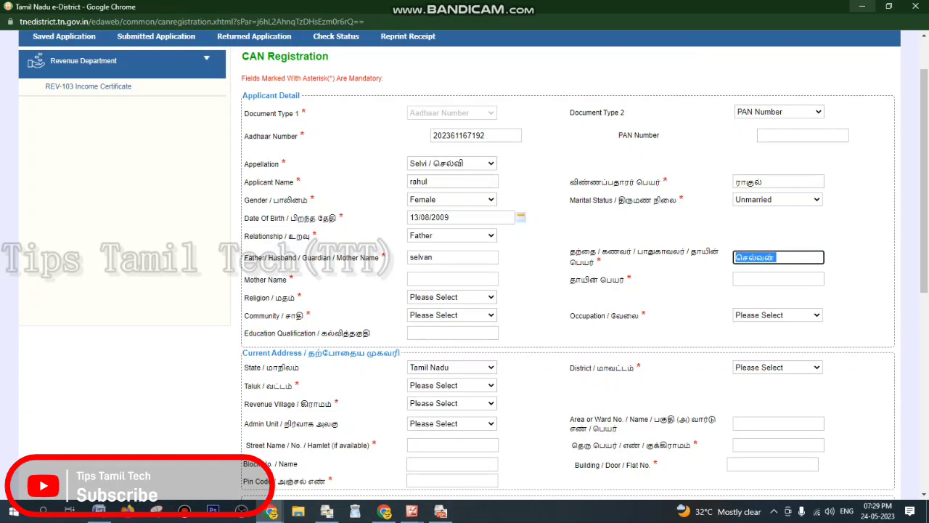
left_click(862, 7)
Search the web for a Tamil typing tool and open the Google Input Tools Tamil page
key("ctrl+t")
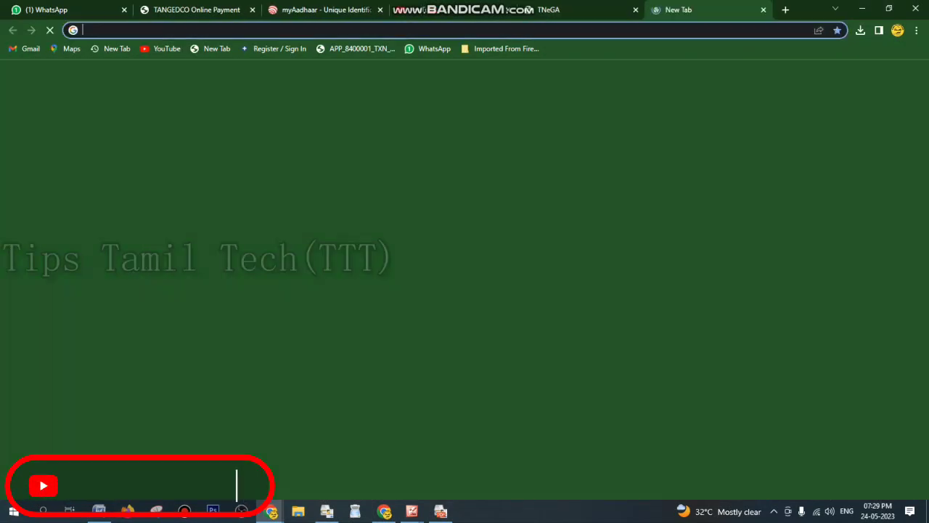
type("type")
key("Return")
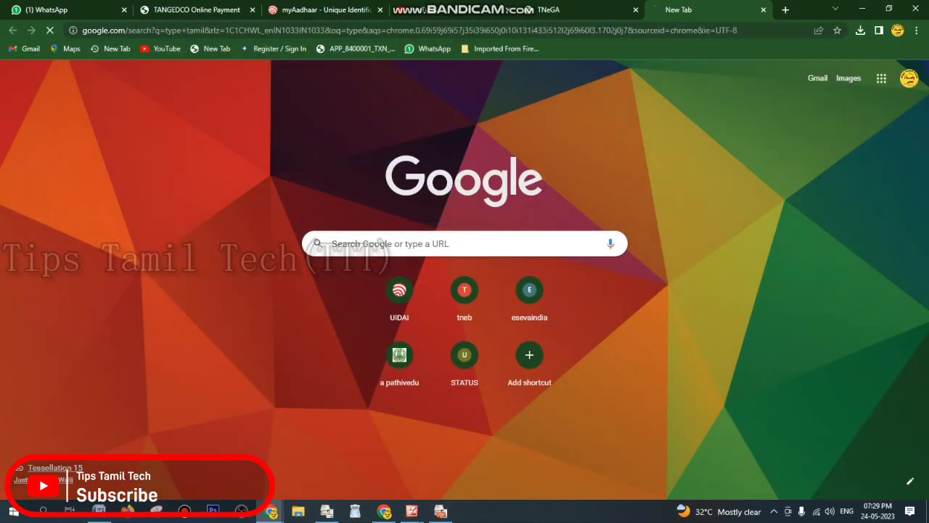
left_click(256, 199)
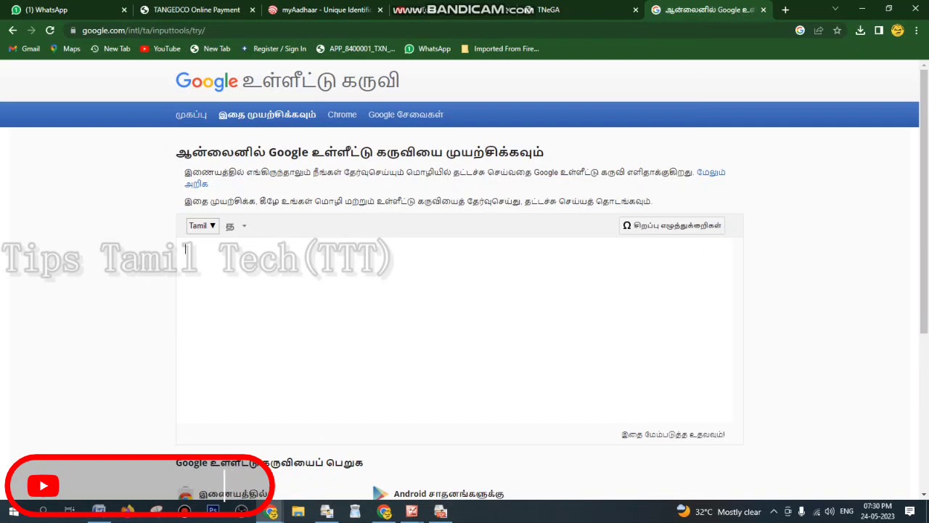
Transliterate a name into Tamil script, select it, and return to the e-District window
type("malnoj")
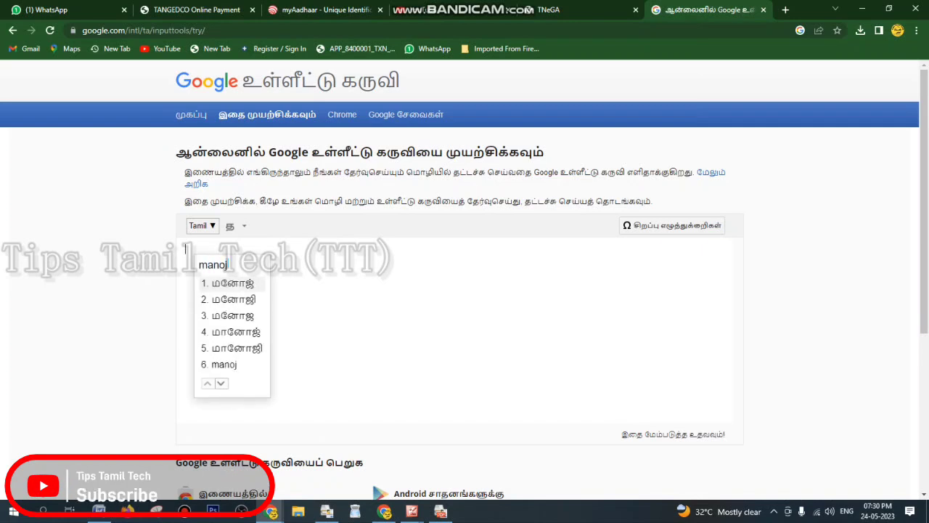
key("space")
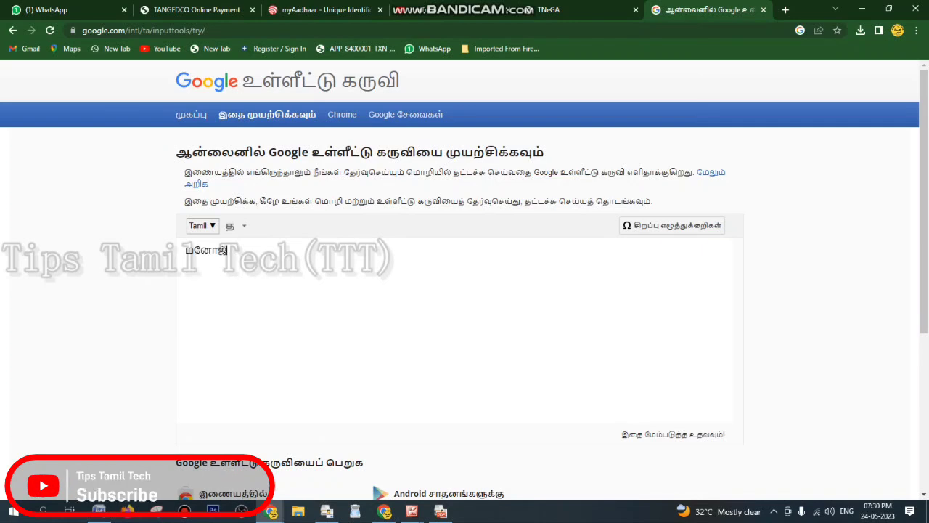
key("ctrl+a")
key("ctrl+c")
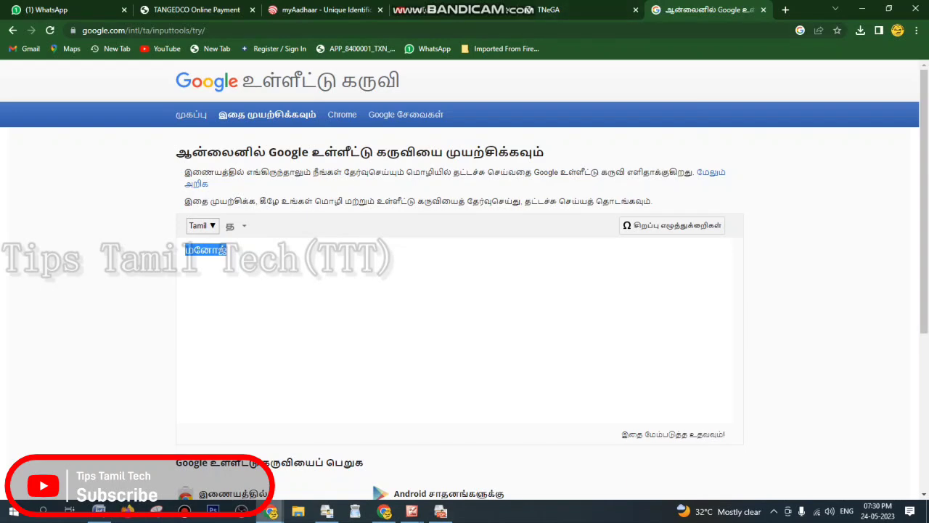
mouse_move(271, 512)
left_click(334, 454)
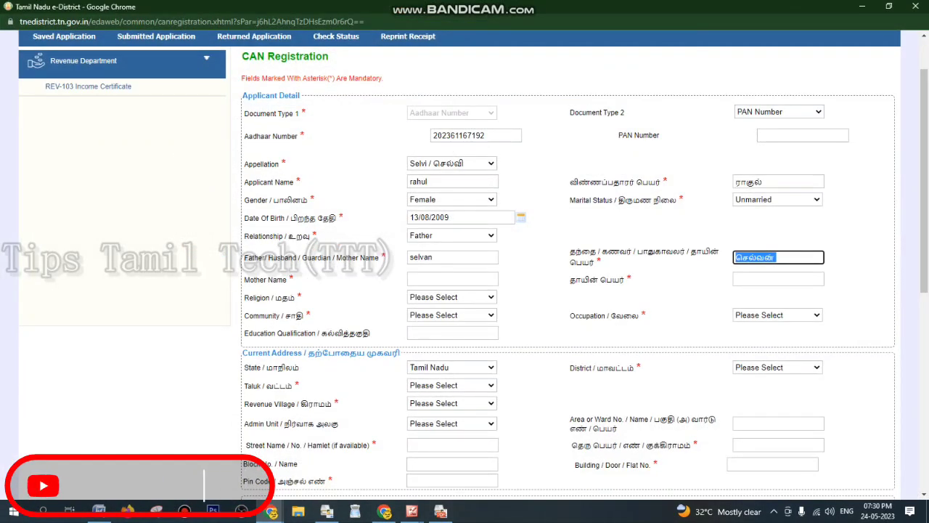
Replace the Tamil father-name entry with the pasted Tamil name, then retype it in English
key("BackSpace")
key("ctrl+v")
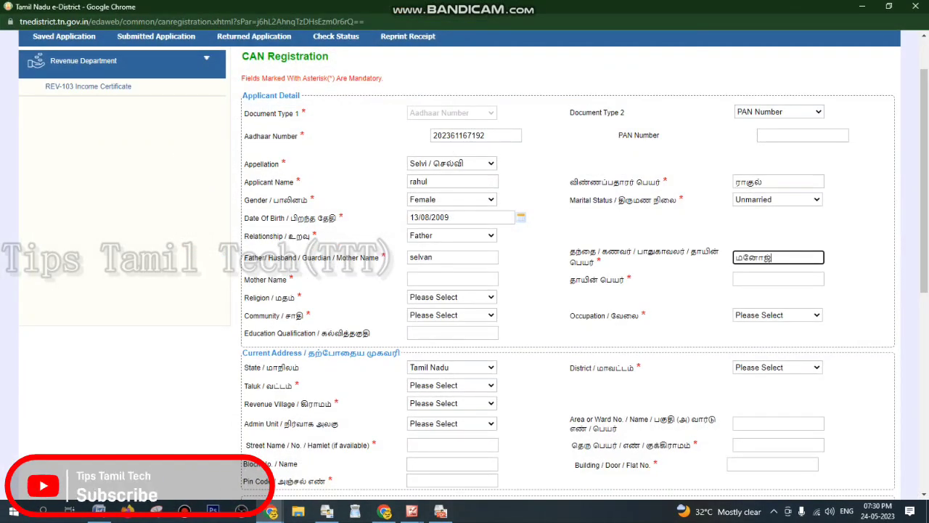
key("BackSpace")
key("BackSpace")
key("BackSpace")
key("BackSpace")
key("BackSpace")
type("selvan")
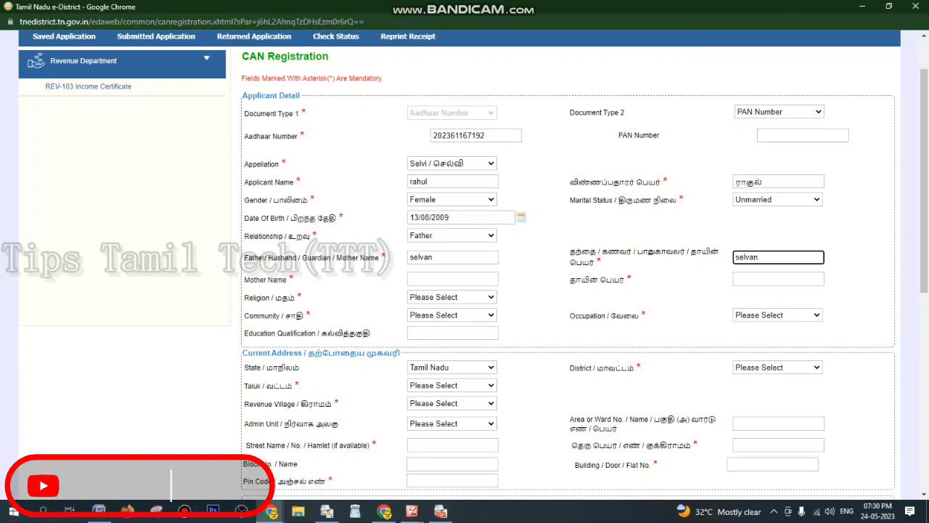
left_click(778, 279)
Set Religion to Hindu and Occupation to Non-workers
left_click(451, 297)
left_click(421, 318)
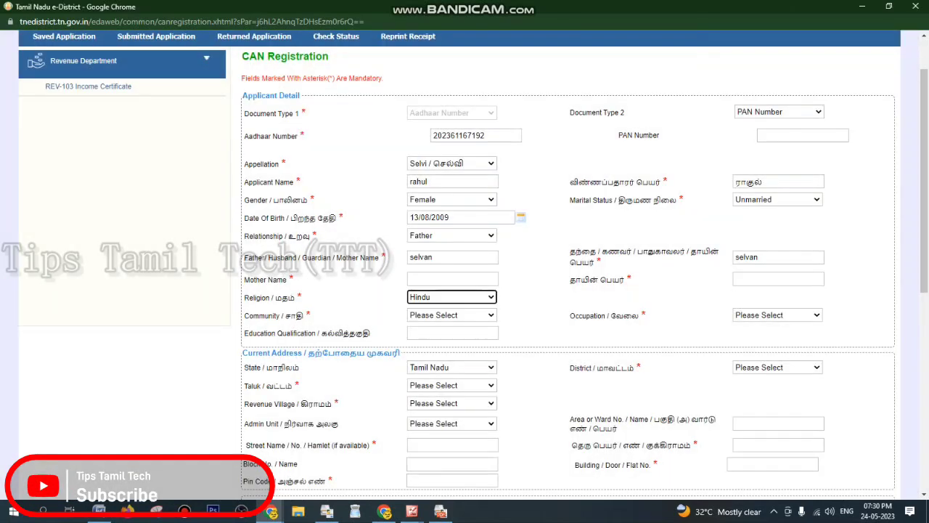
left_click(452, 315)
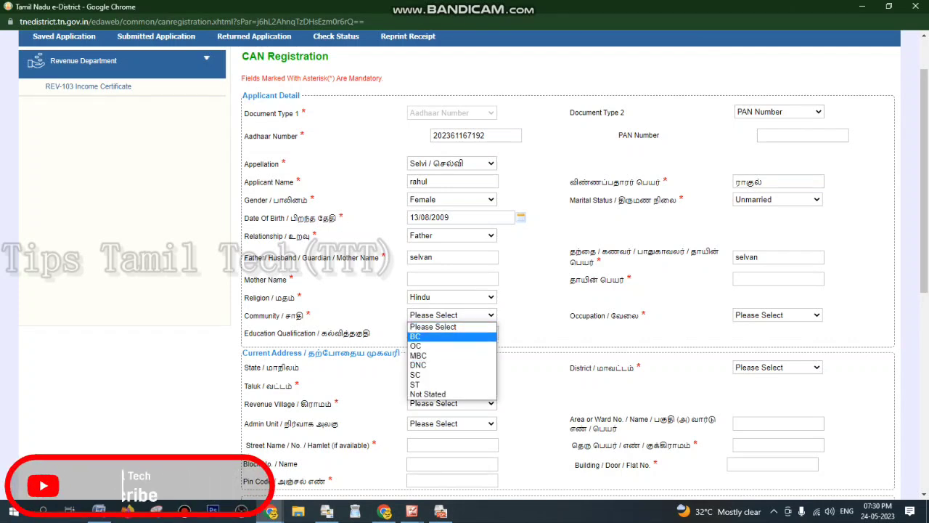
left_click(416, 337)
left_click(777, 315)
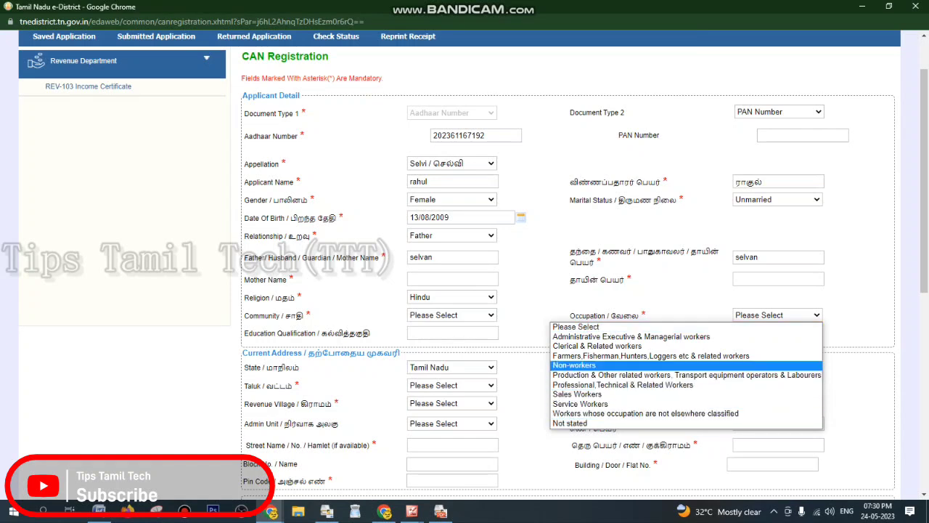
left_click(574, 365)
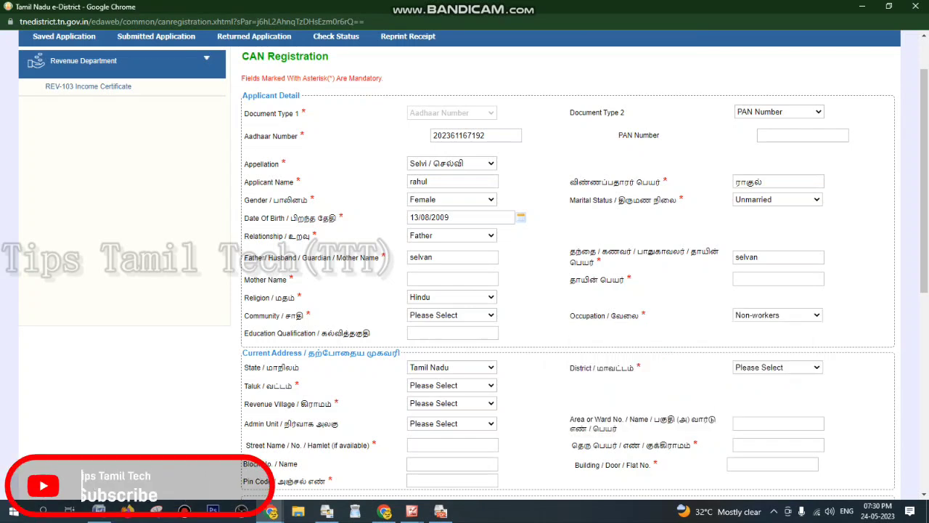
left_click(777, 315)
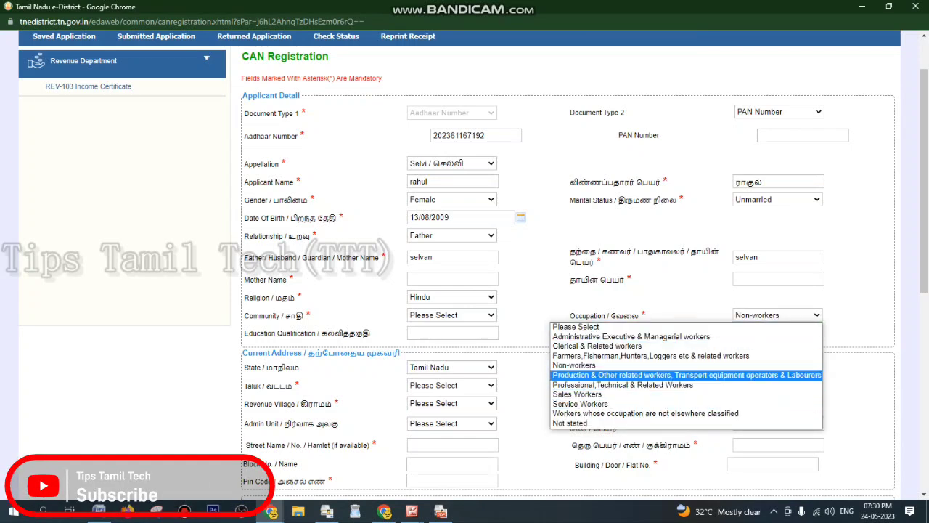
left_click(529, 337)
left_click(452, 333)
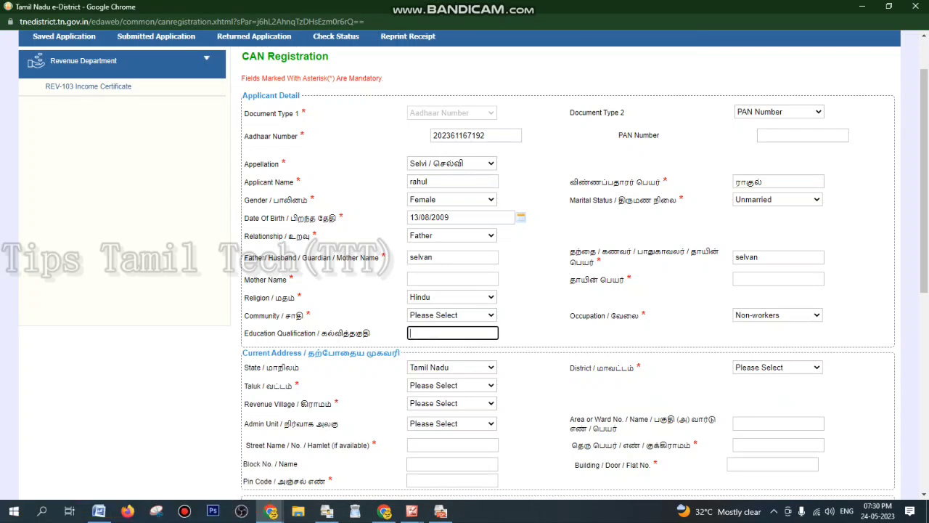
Set the current address to district Tiruppur, taluk Tiruppur North, village Kanakampalayam, admin unit TIRUPPUR BLOCK
scroll(464, 261, "down", 2)
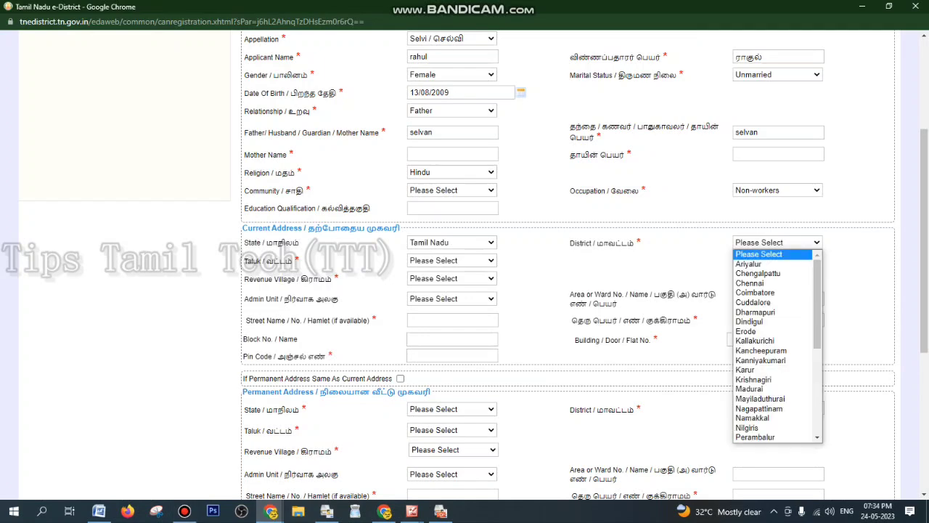
left_click_drag(817, 332, 817, 424)
left_click(754, 390)
left_click(451, 260)
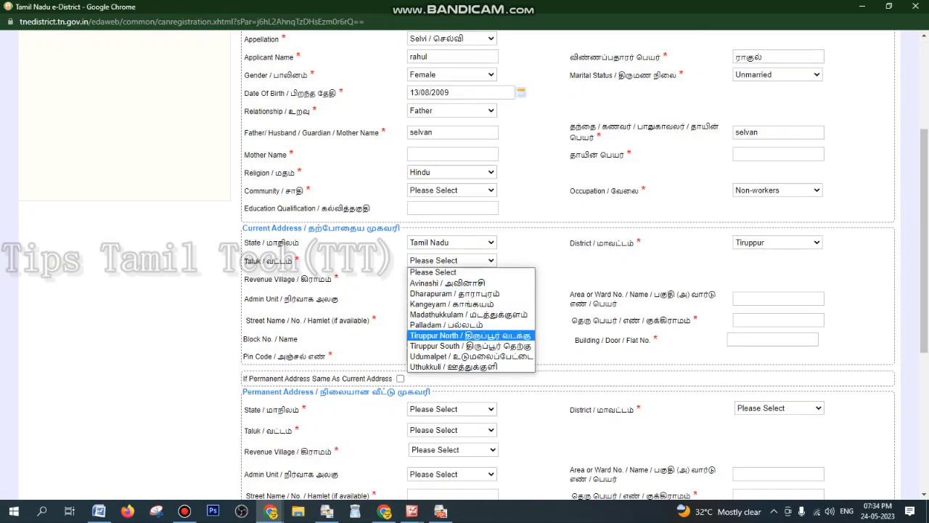
left_click(470, 335)
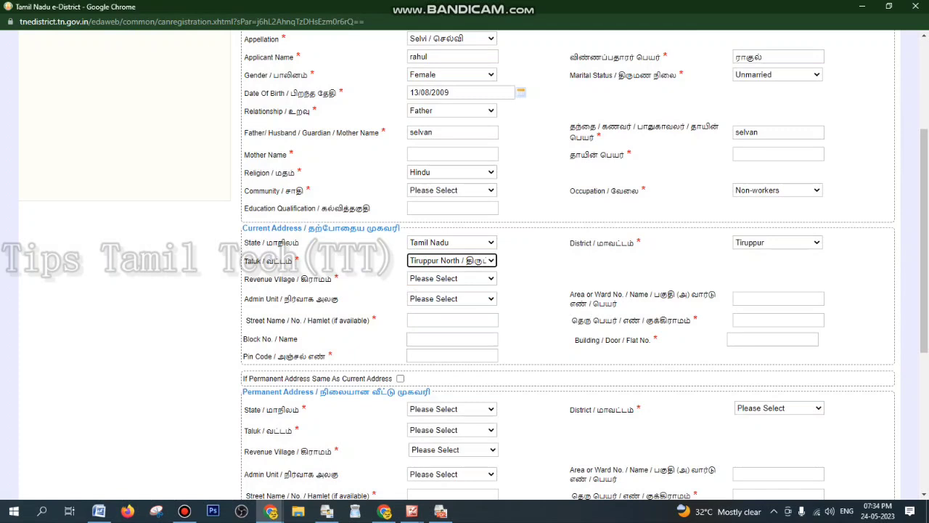
left_click(452, 278)
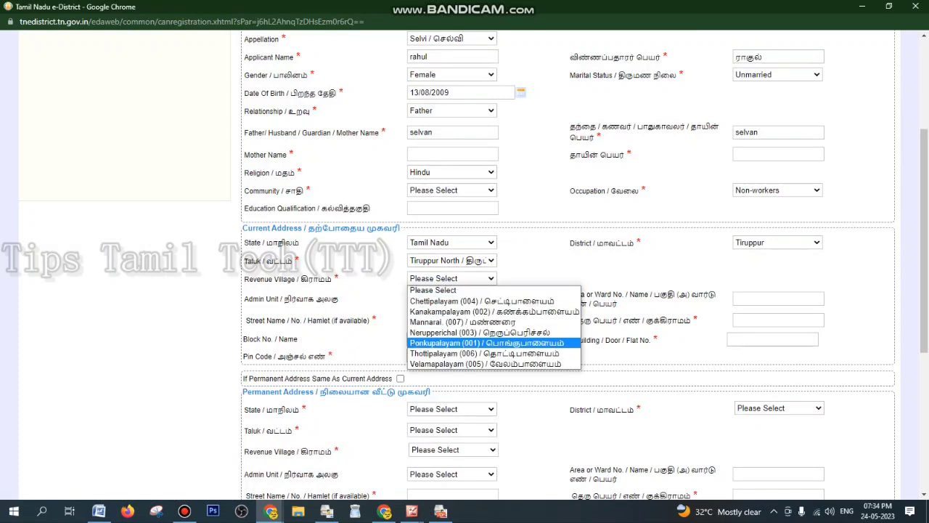
key("Return")
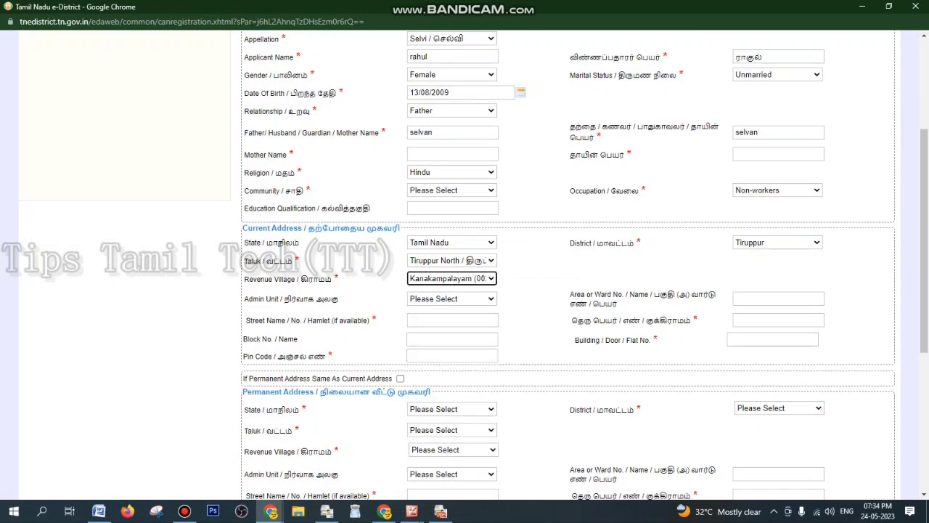
left_click(451, 298)
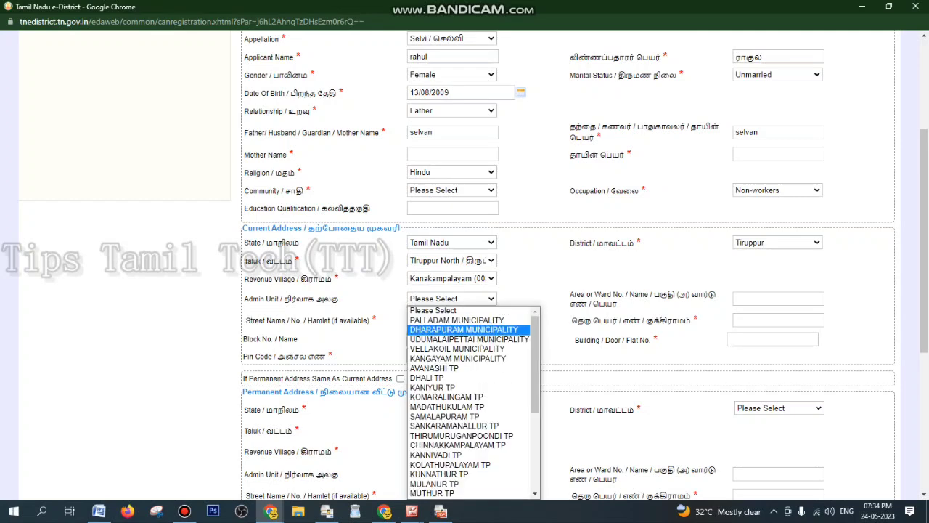
scroll(472, 402, "down", 5)
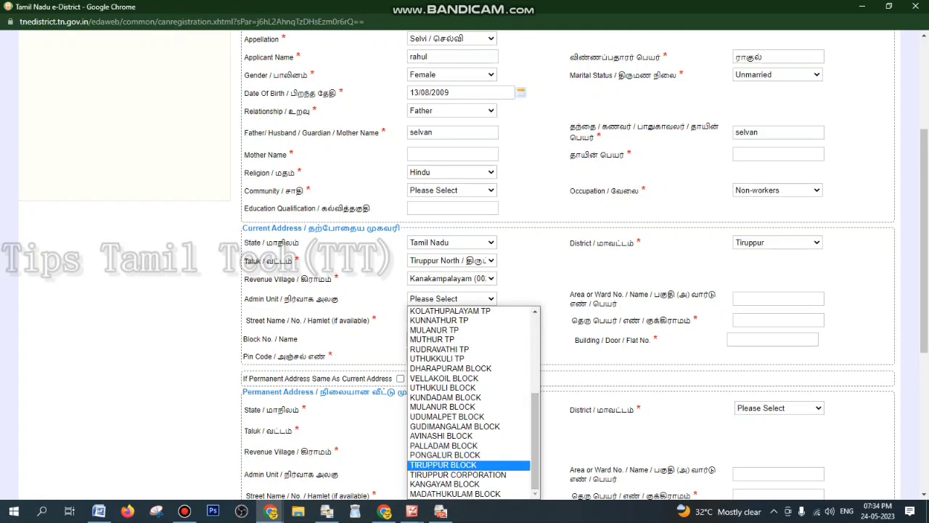
left_click(444, 464)
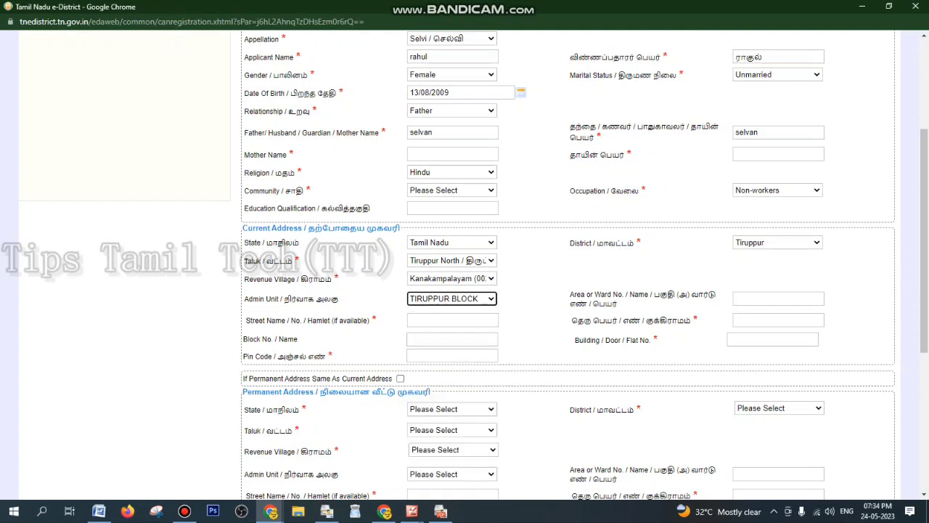
Fill in the street, door number and pin code, and mark the permanent address as the same
left_click(452, 320)
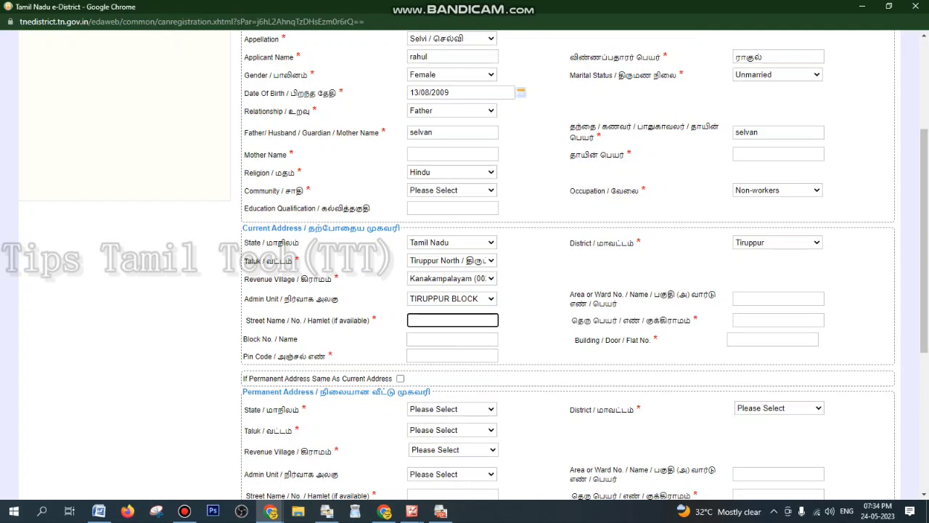
left_click(778, 320)
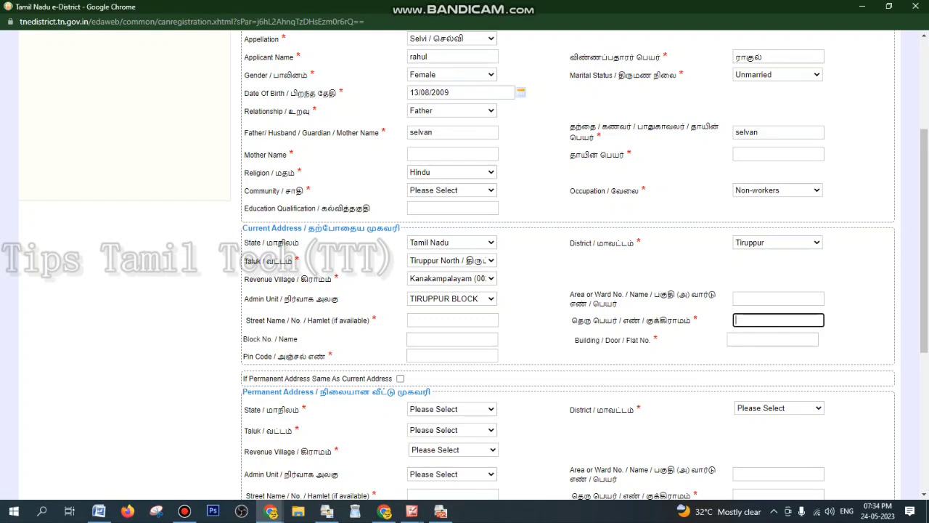
left_click(772, 339)
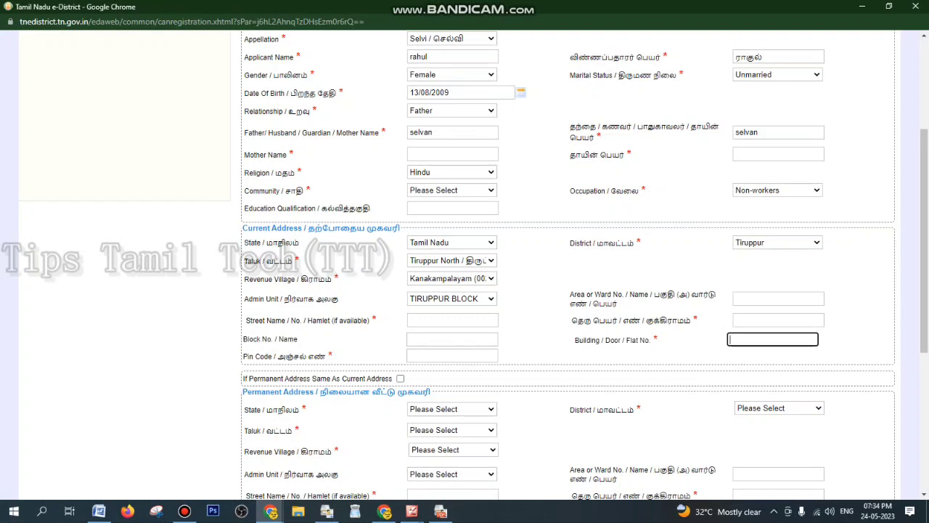
left_click(452, 356)
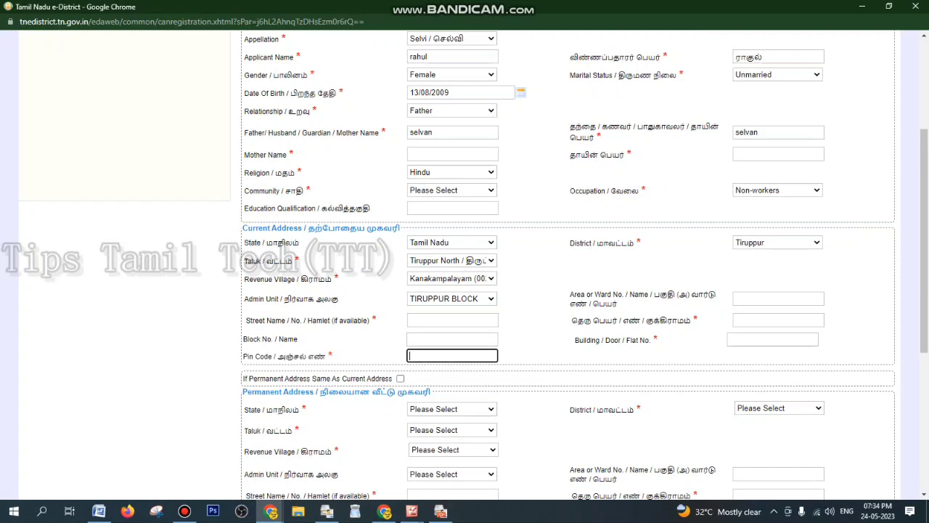
type("64166")
scroll(465, 265, "down", 1)
left_click(400, 288)
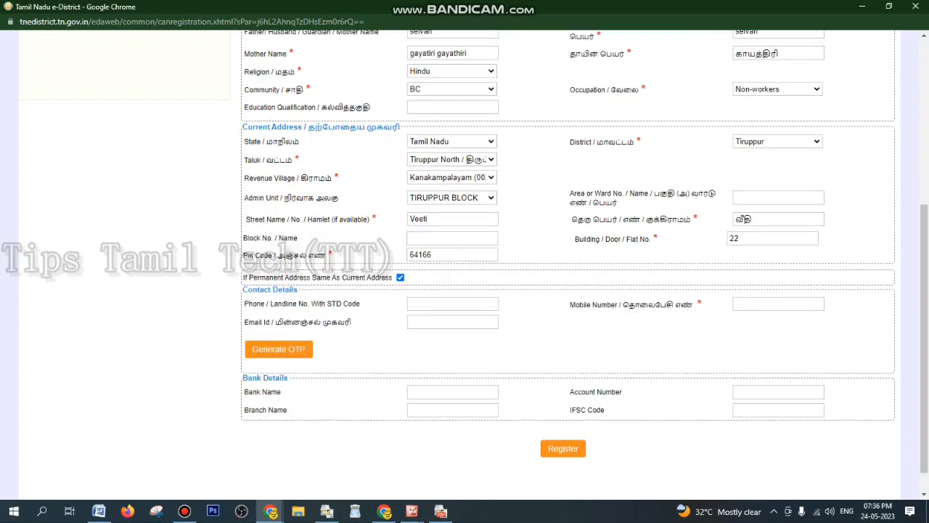
Enter the applicant's mobile number in the Contact Details section
left_click(778, 303)
type("8760")
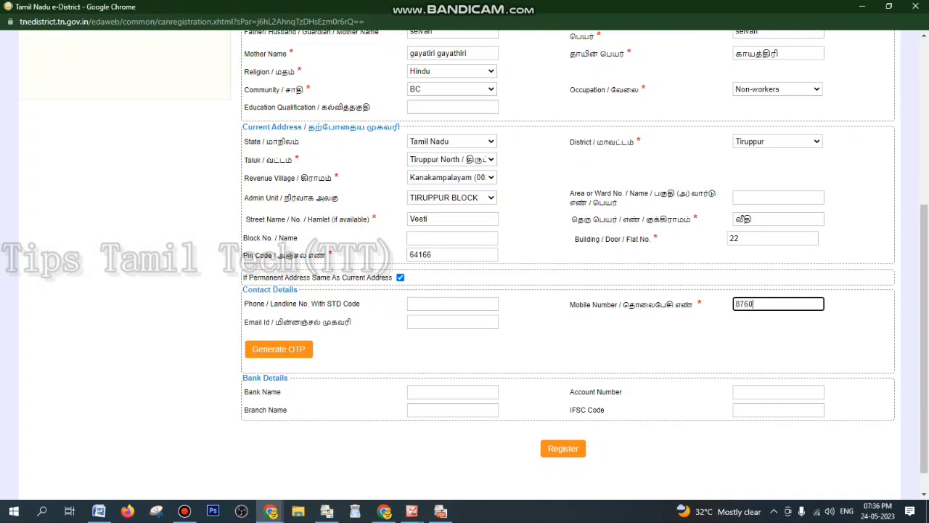
type("48156")
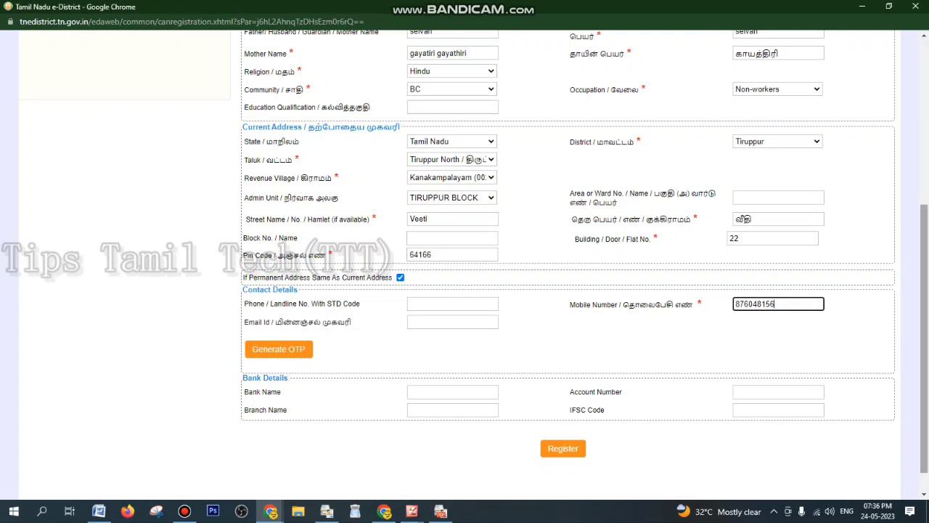
scroll(464, 265, "up", 3)
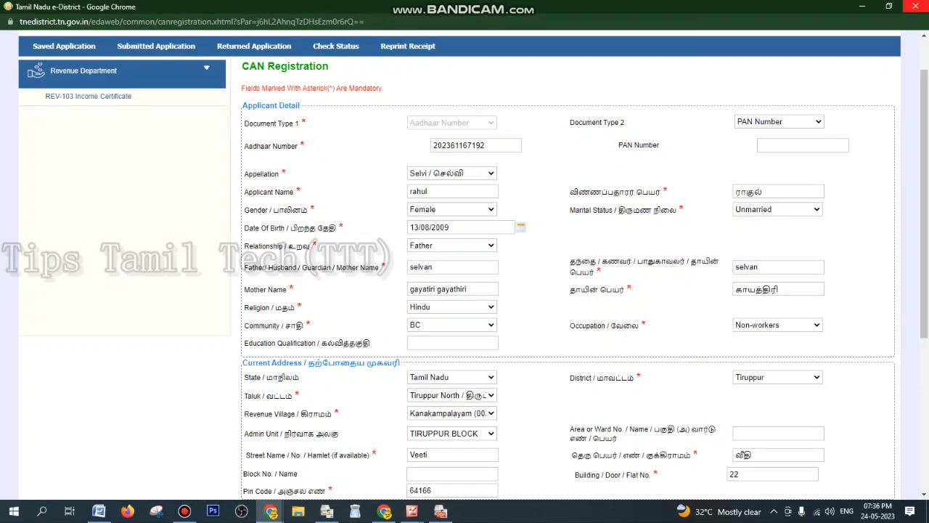
Close the CAN Registration window and open REV-103 Income Certificate from e-Sevai services
left_click(913, 6)
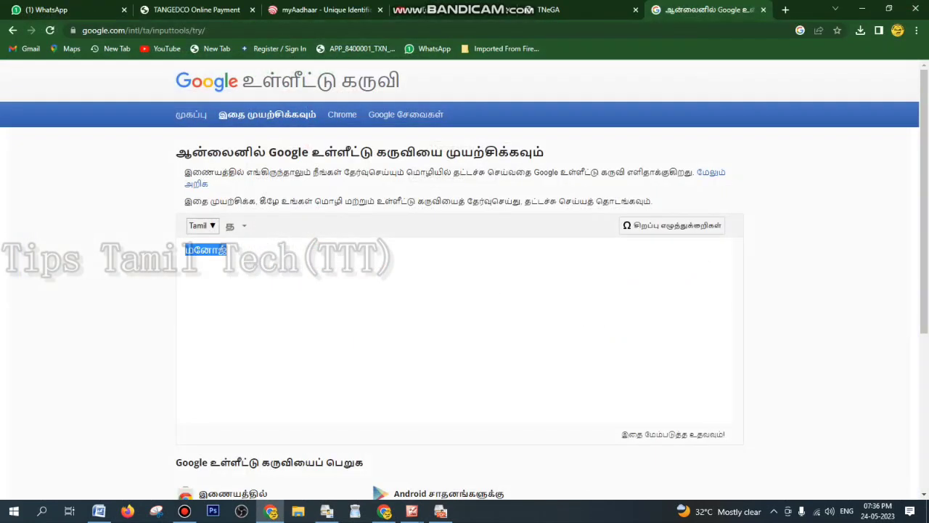
left_click(384, 511)
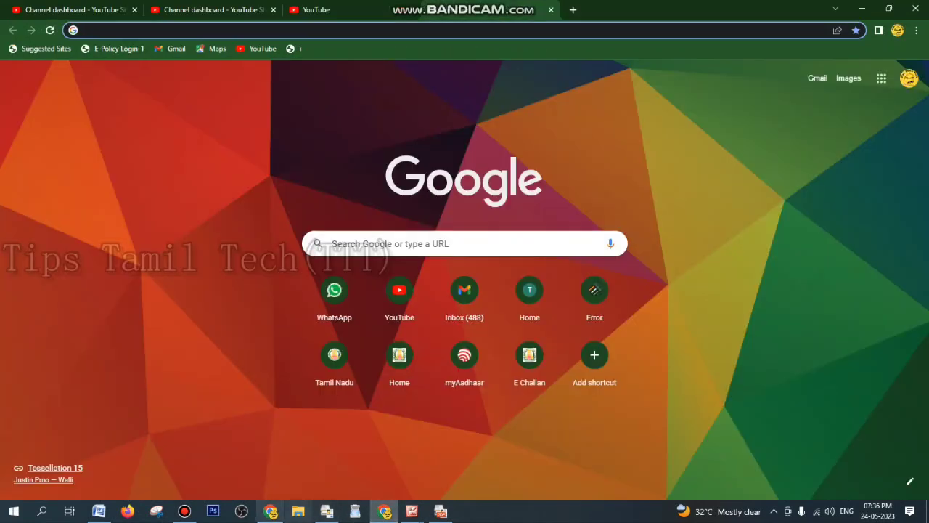
left_click(270, 511)
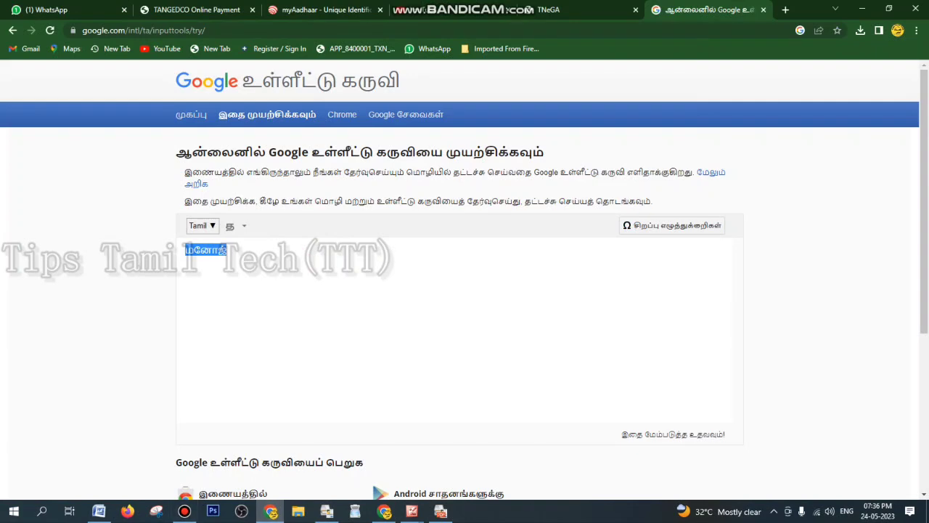
left_click(573, 10)
left_click(292, 324)
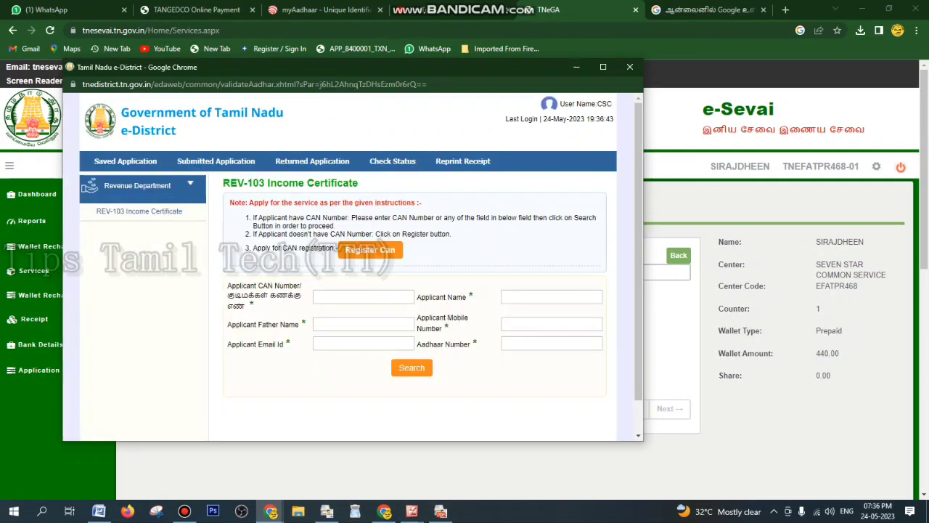
Try entering a CAN number in the Income Certificate window, then close that window
left_click(363, 297)
type("மனள")
key("BackSpace")
left_click(125, 161)
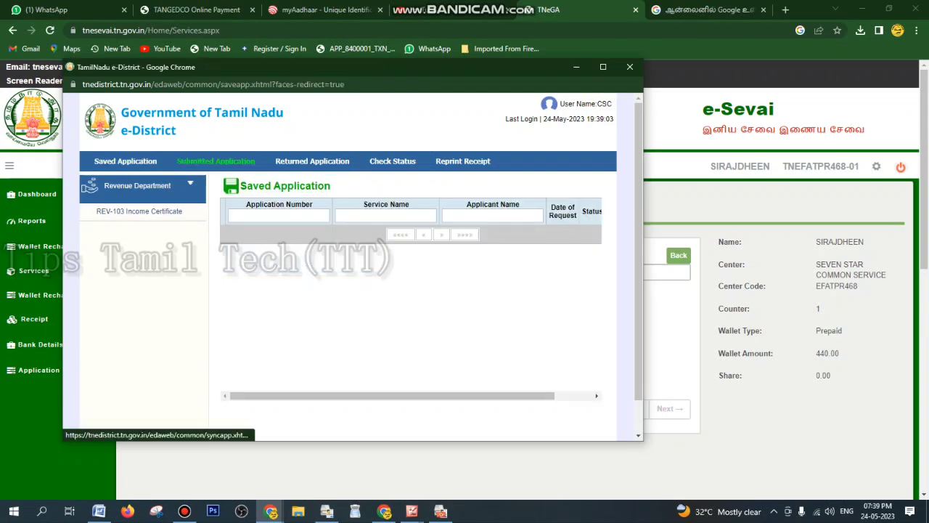
left_click(629, 67)
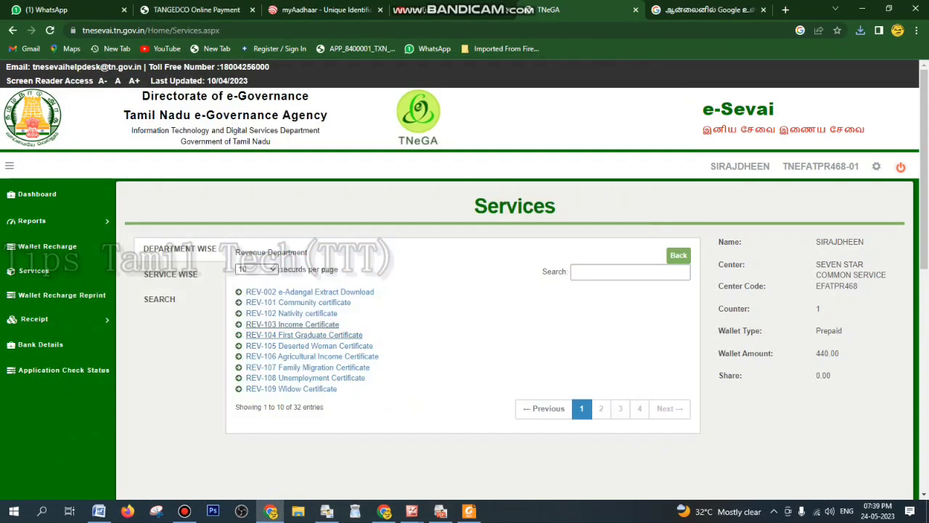
Open REV-102 Nativity certificate and bring up the receipt PDF showing the CAN number
left_click(292, 314)
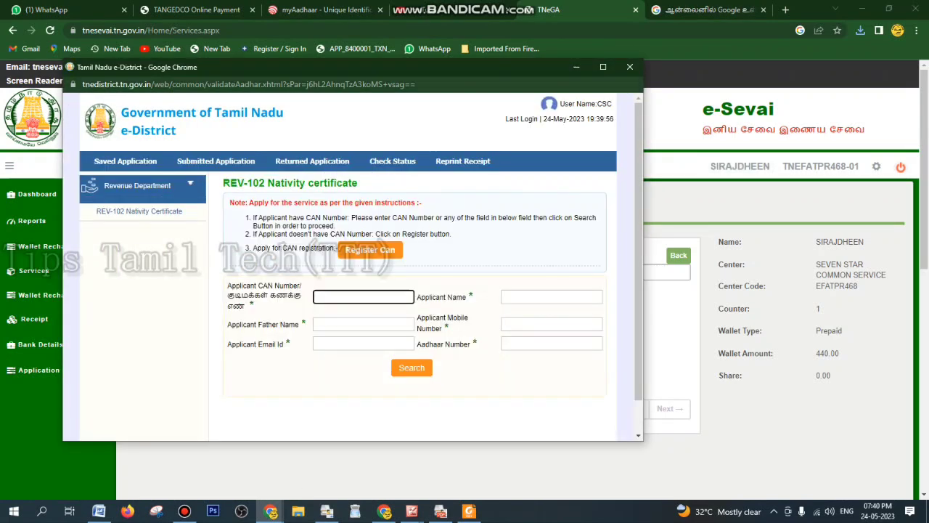
left_click(469, 511)
left_click_drag(924, 145, 924, 239)
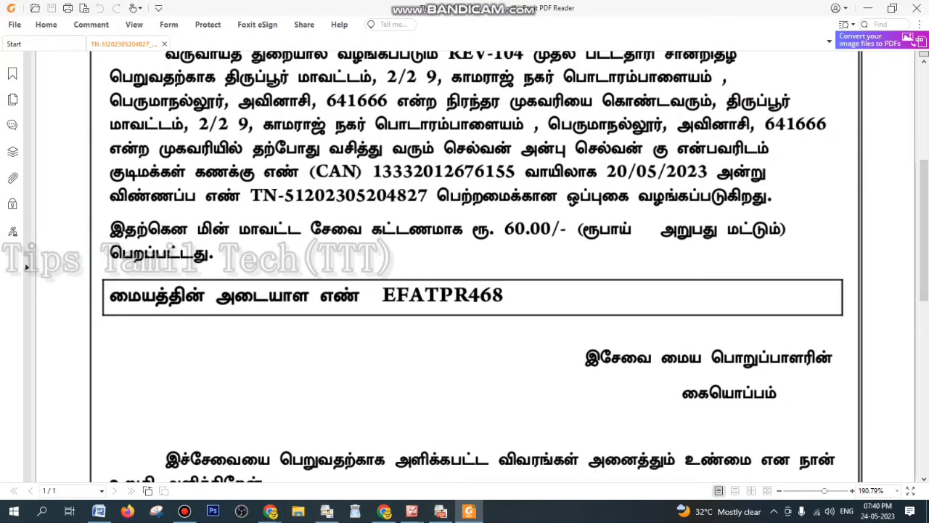
Search the Nativity certificate window by CAN number and select the matching applicant record
mouse_move(270, 511)
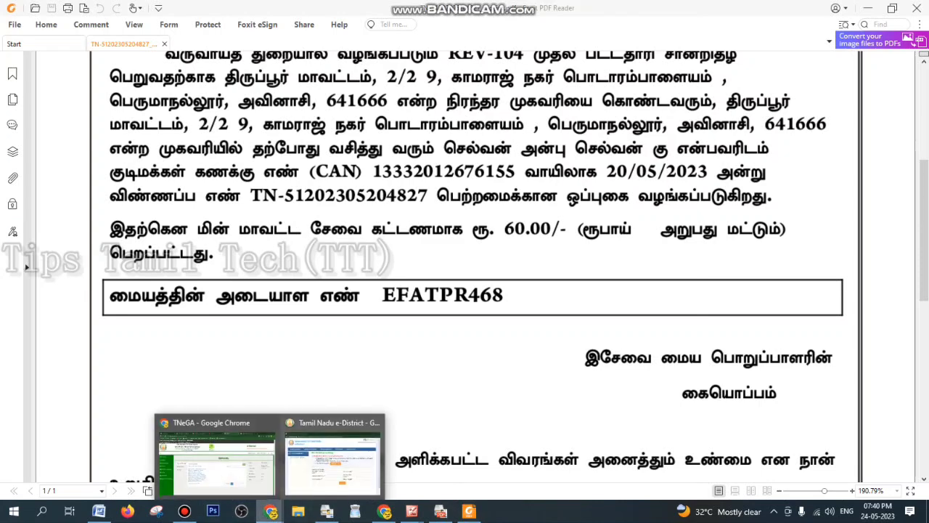
left_click(333, 454)
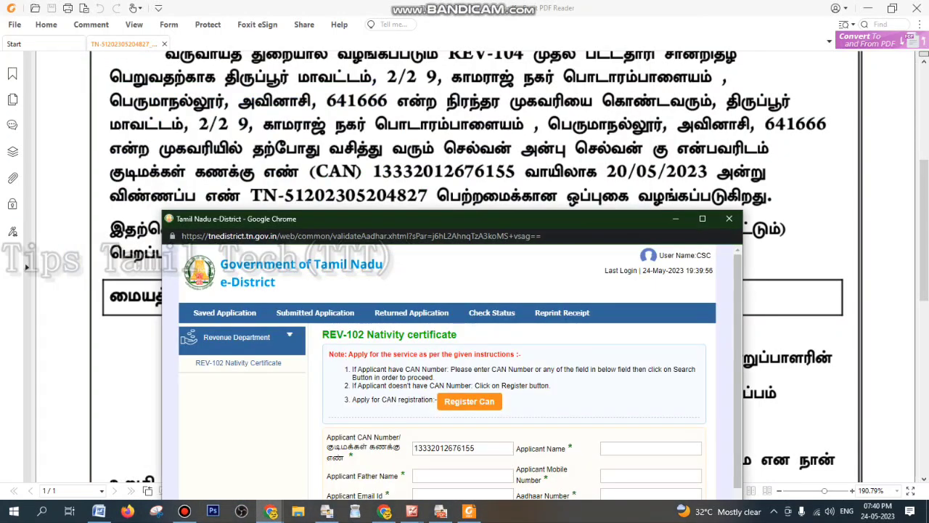
left_click_drag(450, 222, 450, 112)
left_click(517, 407)
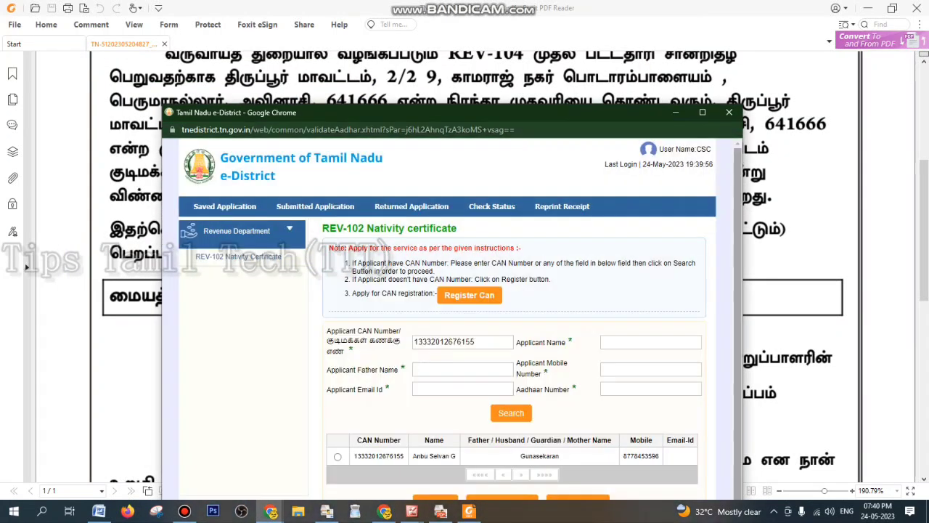
left_click(337, 450)
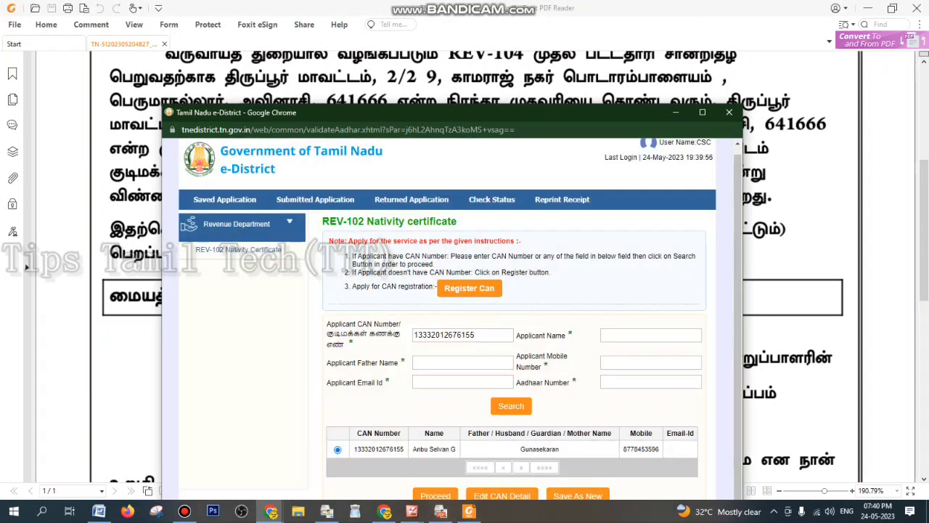